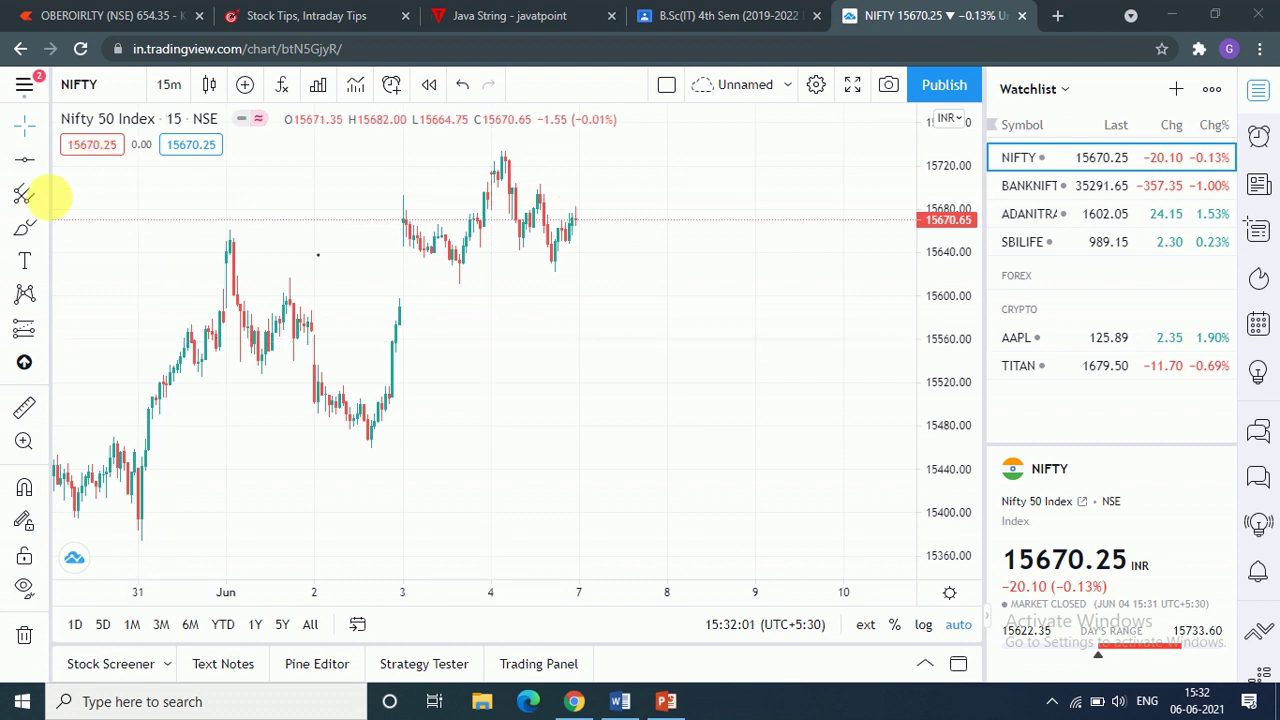
Step: Brush freehand strokes on the NIFTY chart rising from the late 4 June low and extending beyond the last candle
{"action": "left_click", "coordinate": [23, 229]}
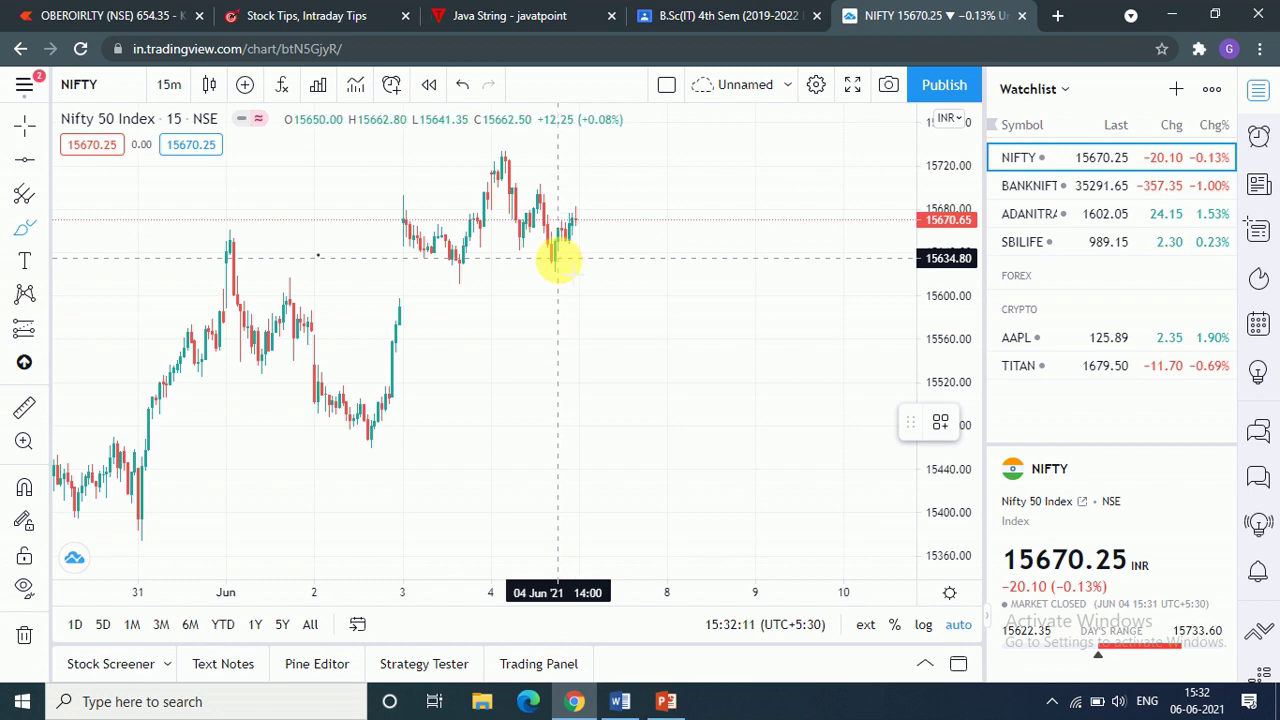
{"action": "mouse_move", "coordinate": [557, 258]}
{"action": "left_mouse_down"}
{"action": "mouse_move", "coordinate": [579, 221]}
{"action": "mouse_move", "coordinate": [551, 258]}
{"action": "left_mouse_up"}
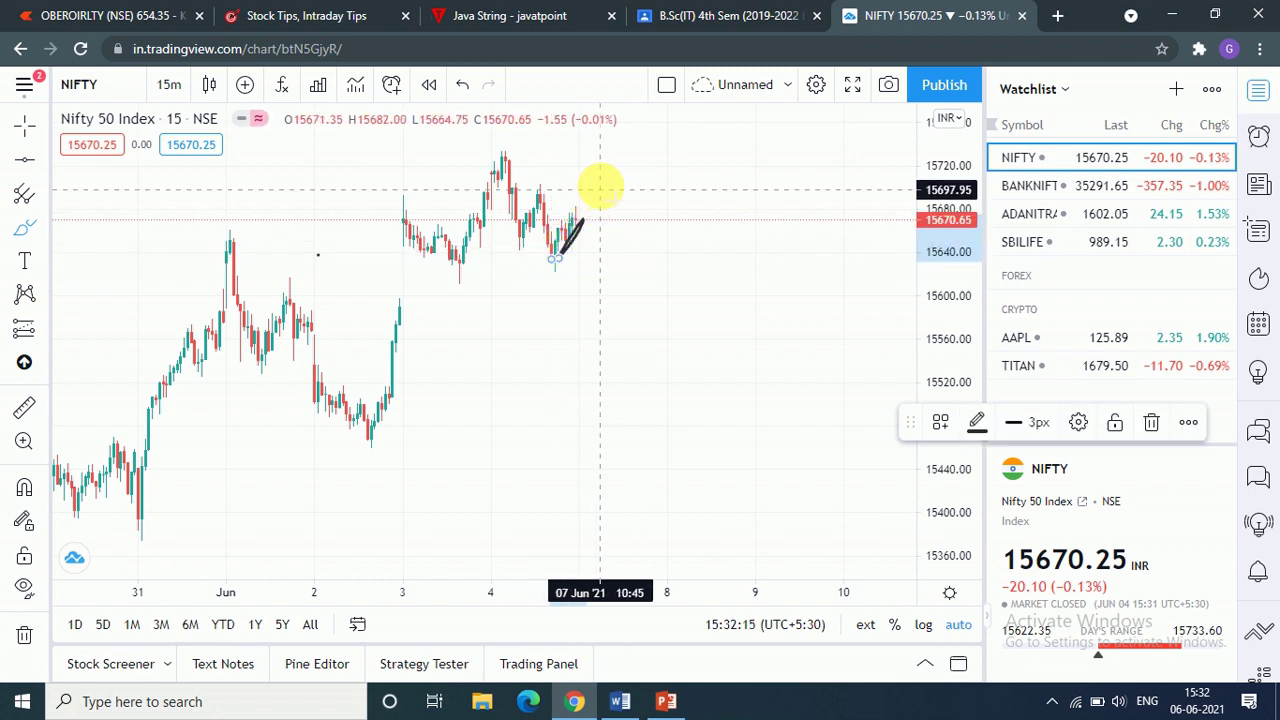
{"action": "mouse_move", "coordinate": [603, 184]}
{"action": "left_mouse_down"}
{"action": "mouse_move", "coordinate": [660, 143]}
{"action": "mouse_move", "coordinate": [718, 130]}
{"action": "left_mouse_up"}
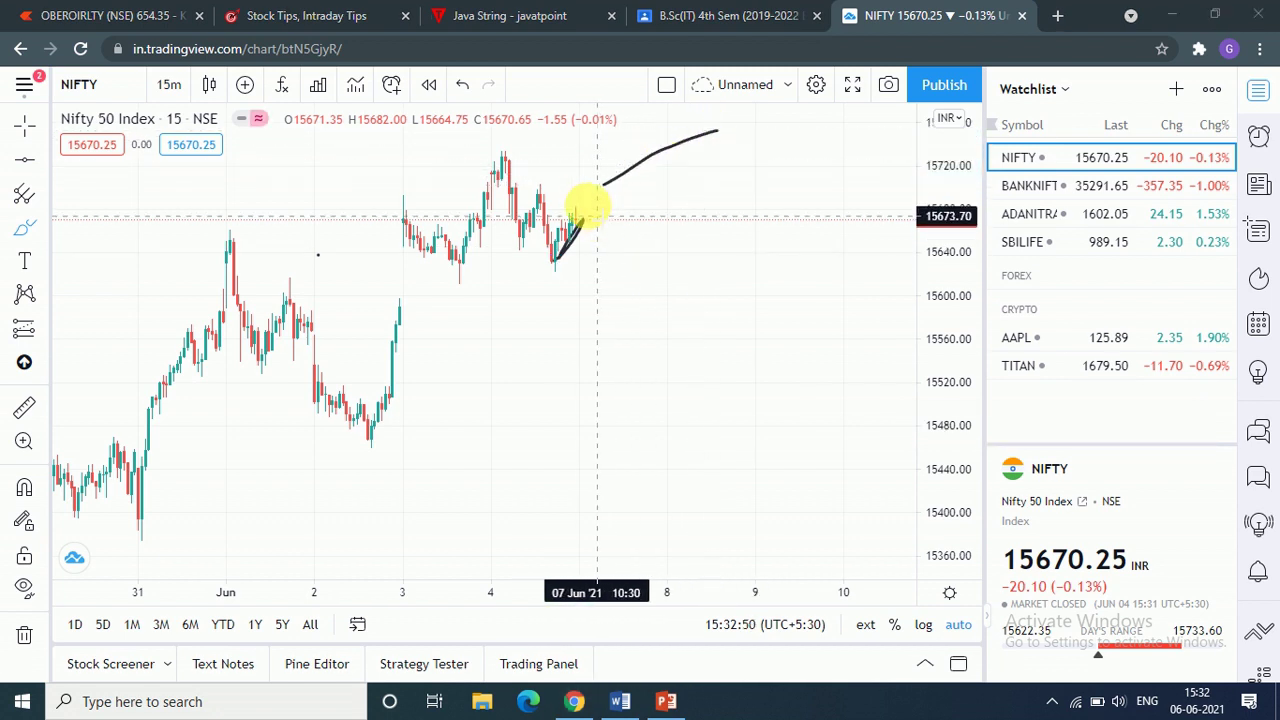
{"action": "mouse_move", "coordinate": [588, 172]}
{"action": "left_mouse_down"}
{"action": "mouse_move", "coordinate": [606, 170]}
{"action": "mouse_move", "coordinate": [620, 237]}
{"action": "mouse_move", "coordinate": [648, 256]}
{"action": "mouse_move", "coordinate": [677, 243]}
{"action": "mouse_move", "coordinate": [686, 204]}
{"action": "left_mouse_up"}
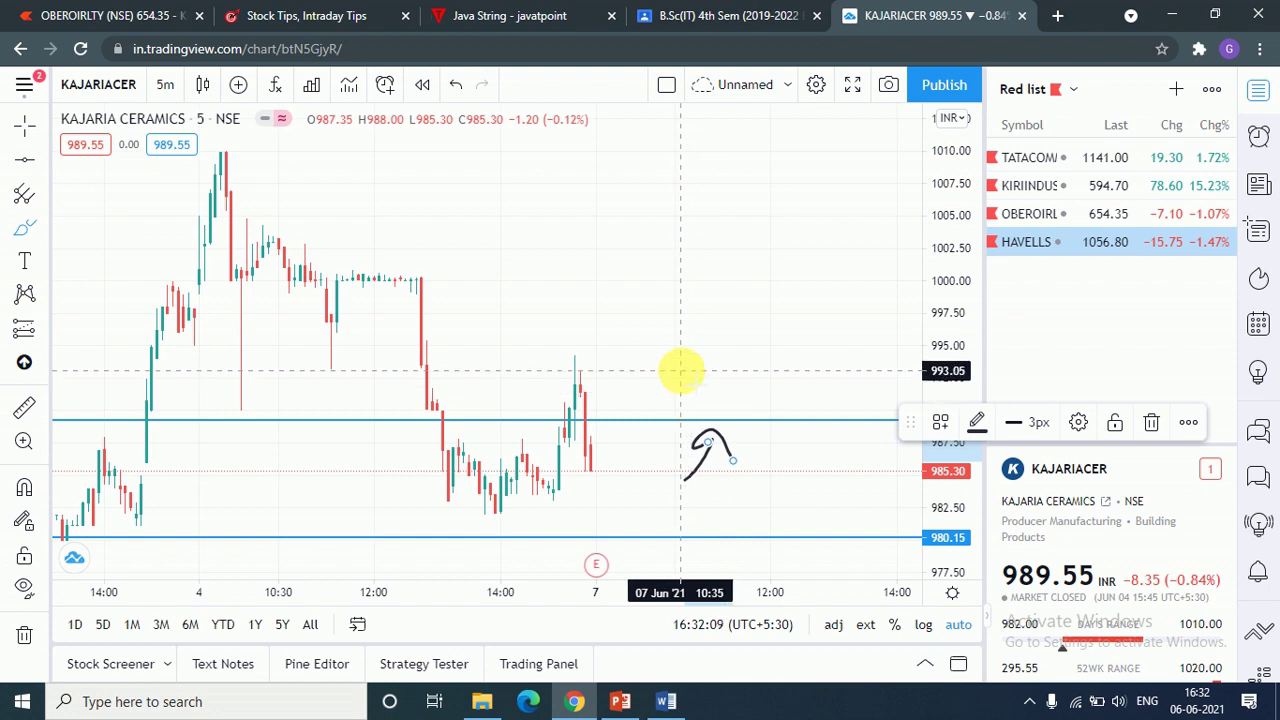
Step: Brush marks on the KAJARIACER chart: a loop near 993, ovals around both 4 June falls, and projection strokes after the last candle
{"action": "mouse_move", "coordinate": [681, 368]}
{"action": "left_mouse_down"}
{"action": "mouse_move", "coordinate": [617, 378]}
{"action": "mouse_move", "coordinate": [694, 378]}
{"action": "mouse_move", "coordinate": [681, 366]}
{"action": "left_mouse_up"}
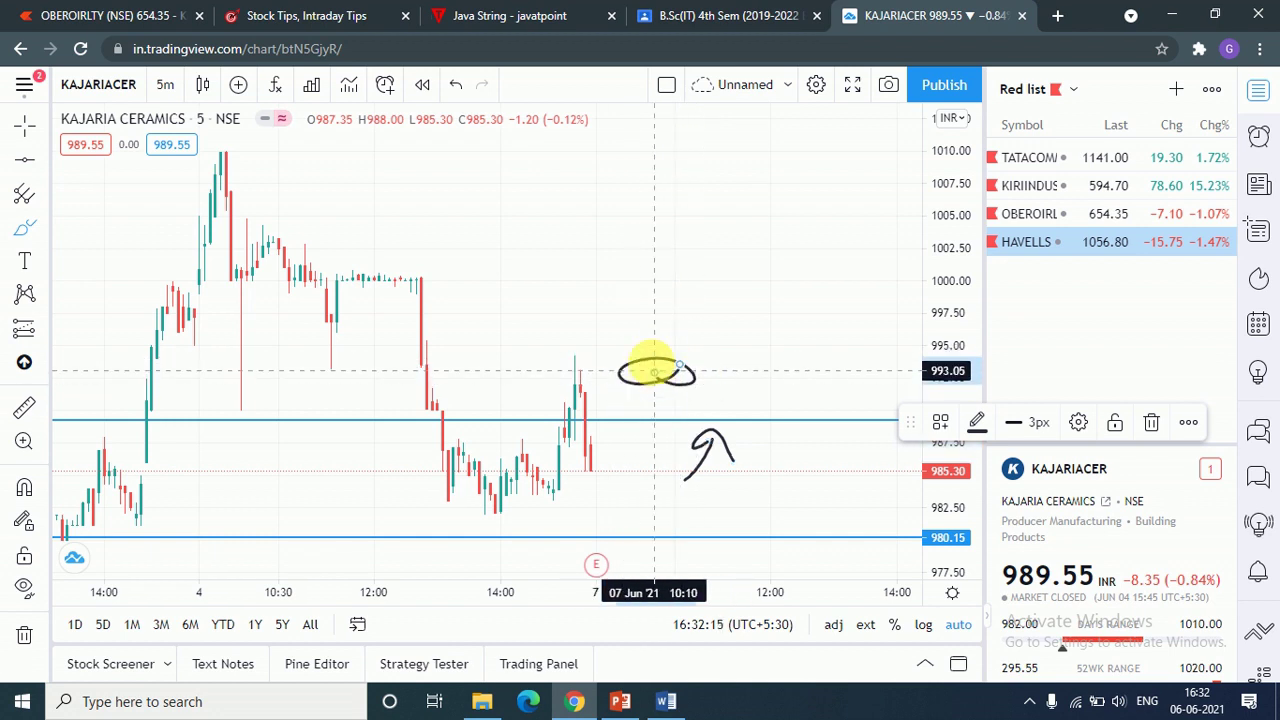
{"action": "mouse_move", "coordinate": [655, 345]}
{"action": "left_mouse_down"}
{"action": "mouse_move", "coordinate": [678, 330]}
{"action": "mouse_move", "coordinate": [712, 372]}
{"action": "left_mouse_up"}
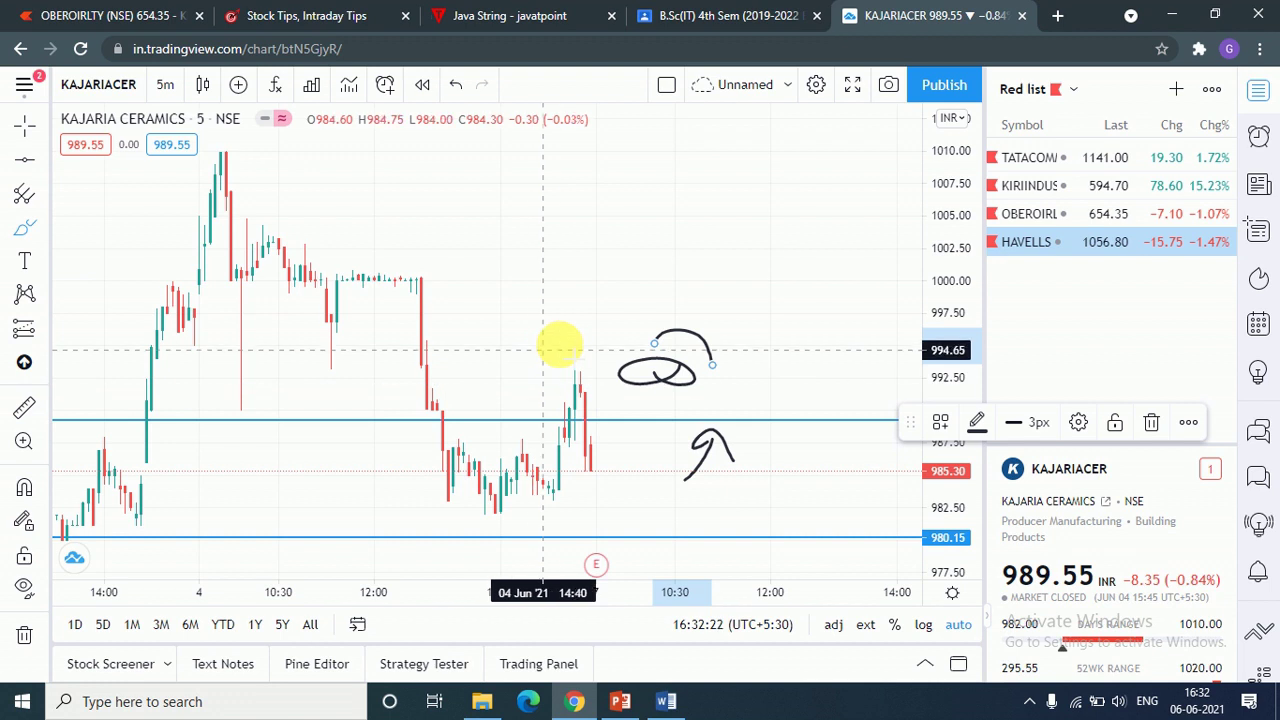
{"action": "mouse_move", "coordinate": [580, 362]}
{"action": "left_mouse_down"}
{"action": "mouse_move", "coordinate": [595, 487]}
{"action": "mouse_move", "coordinate": [614, 457]}
{"action": "mouse_move", "coordinate": [588, 425]}
{"action": "mouse_move", "coordinate": [578, 372]}
{"action": "left_mouse_up"}
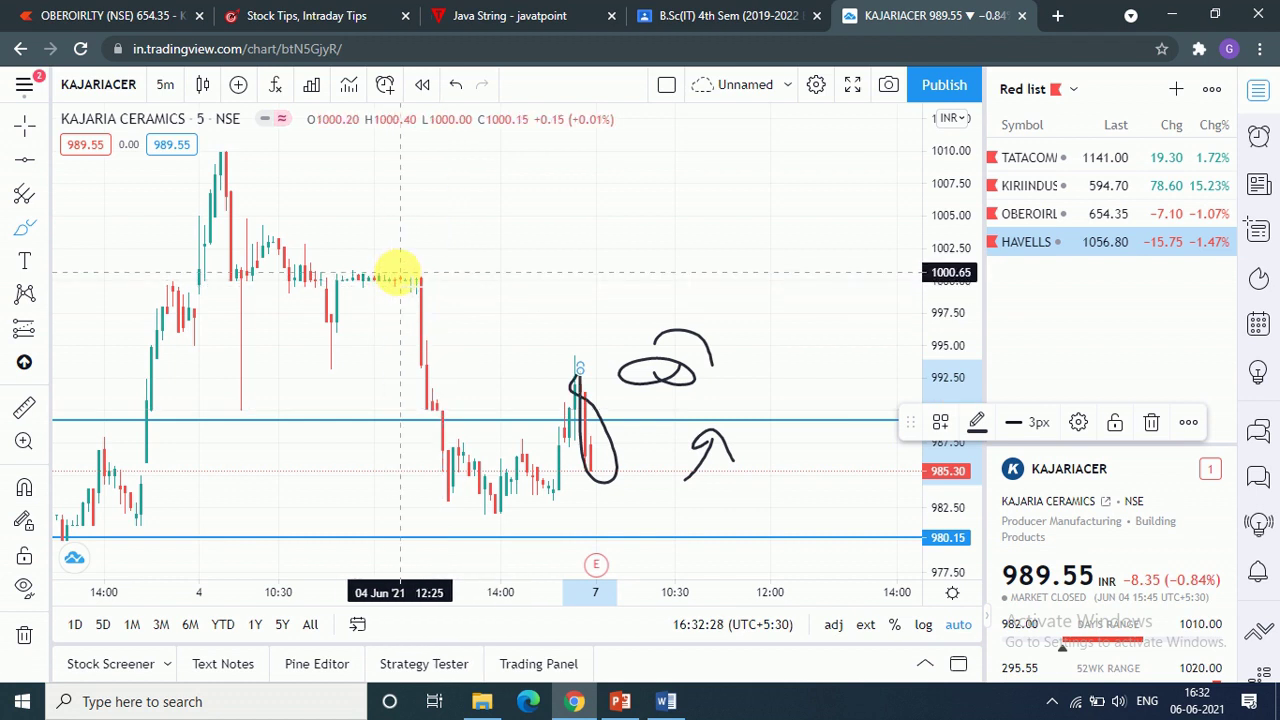
{"action": "mouse_move", "coordinate": [394, 277]}
{"action": "left_mouse_down"}
{"action": "mouse_move", "coordinate": [486, 434]}
{"action": "mouse_move", "coordinate": [369, 284]}
{"action": "left_mouse_up"}
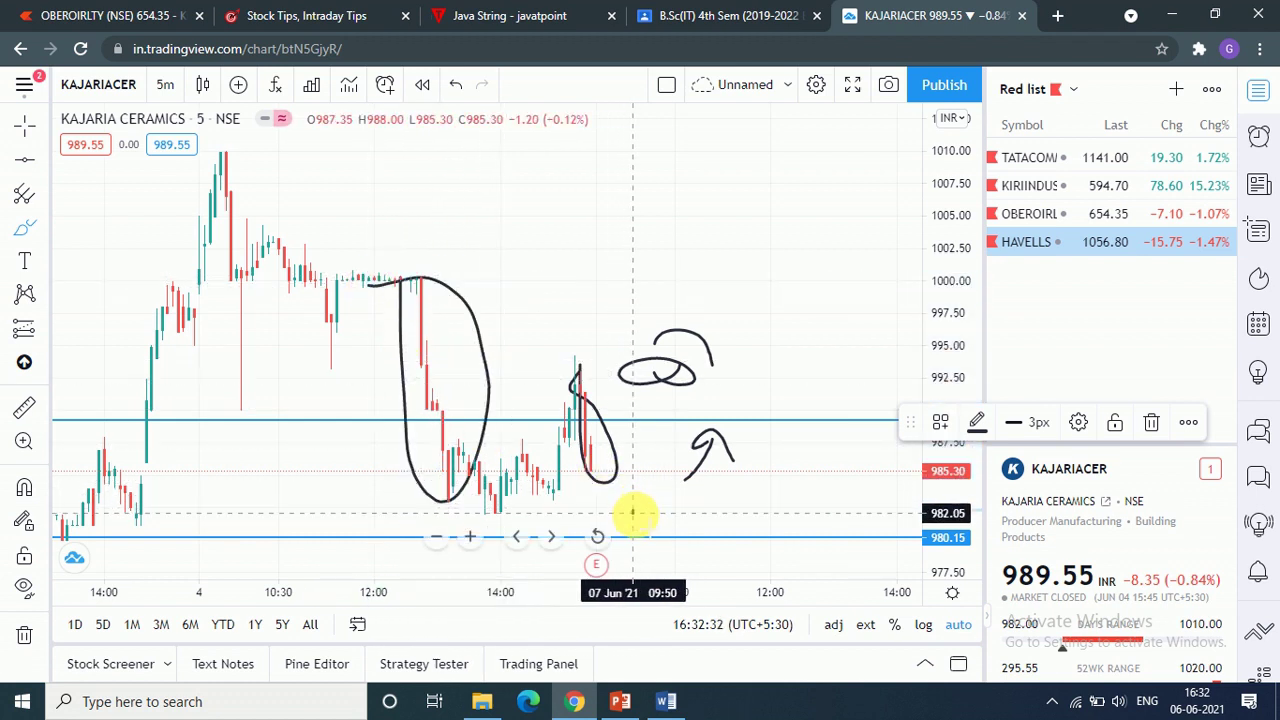
{"action": "mouse_move", "coordinate": [634, 514]}
{"action": "left_mouse_down"}
{"action": "mouse_move", "coordinate": [669, 514]}
{"action": "mouse_move", "coordinate": [706, 372]}
{"action": "left_mouse_up"}
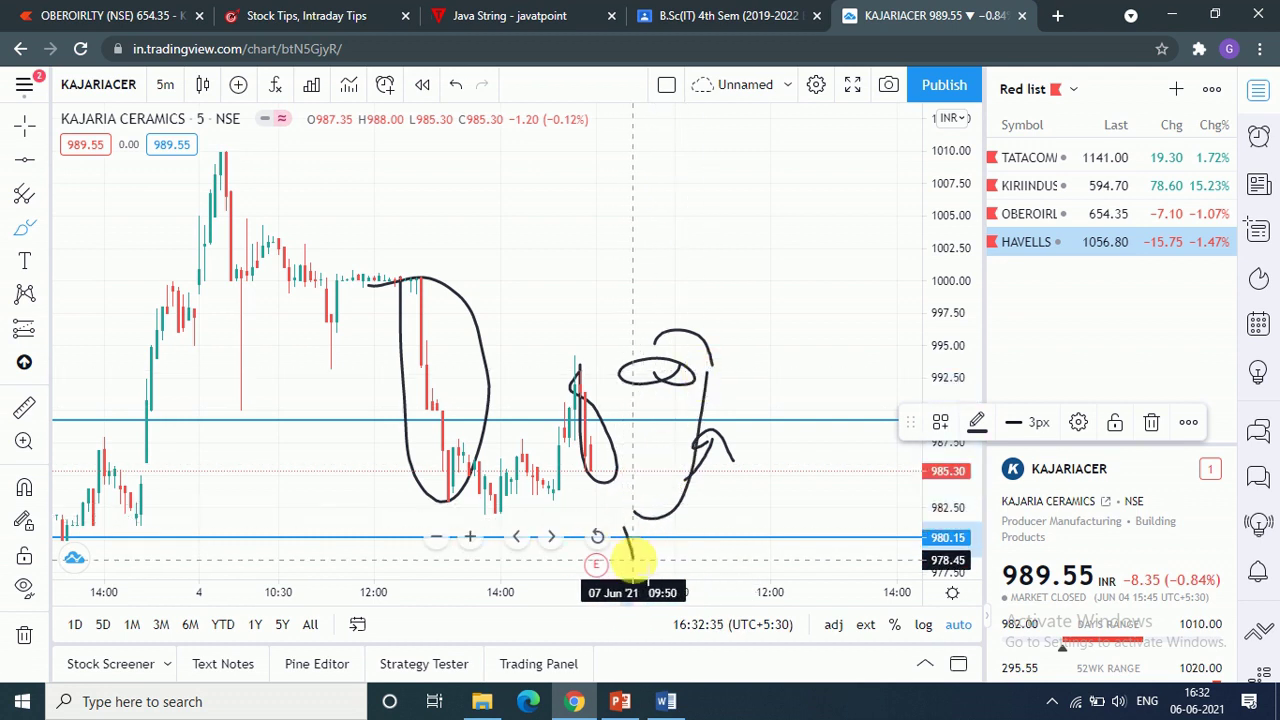
{"action": "left_click_drag", "start_coordinate": [622, 528], "coordinate": [632, 557]}
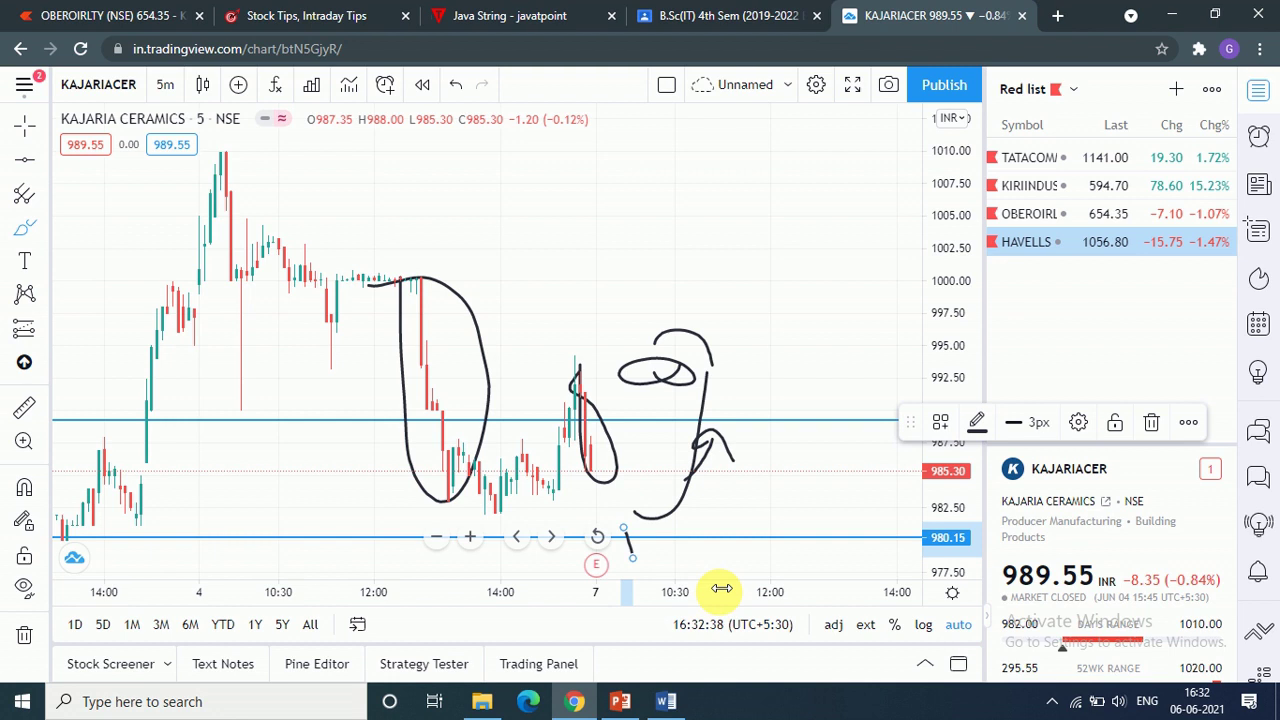
Step: Review the KAJARIA CERMIC slide in PowerPoint, then return to the Chrome chart and brush a stroke above the upper blue line
{"action": "left_click", "coordinate": [632, 705]}
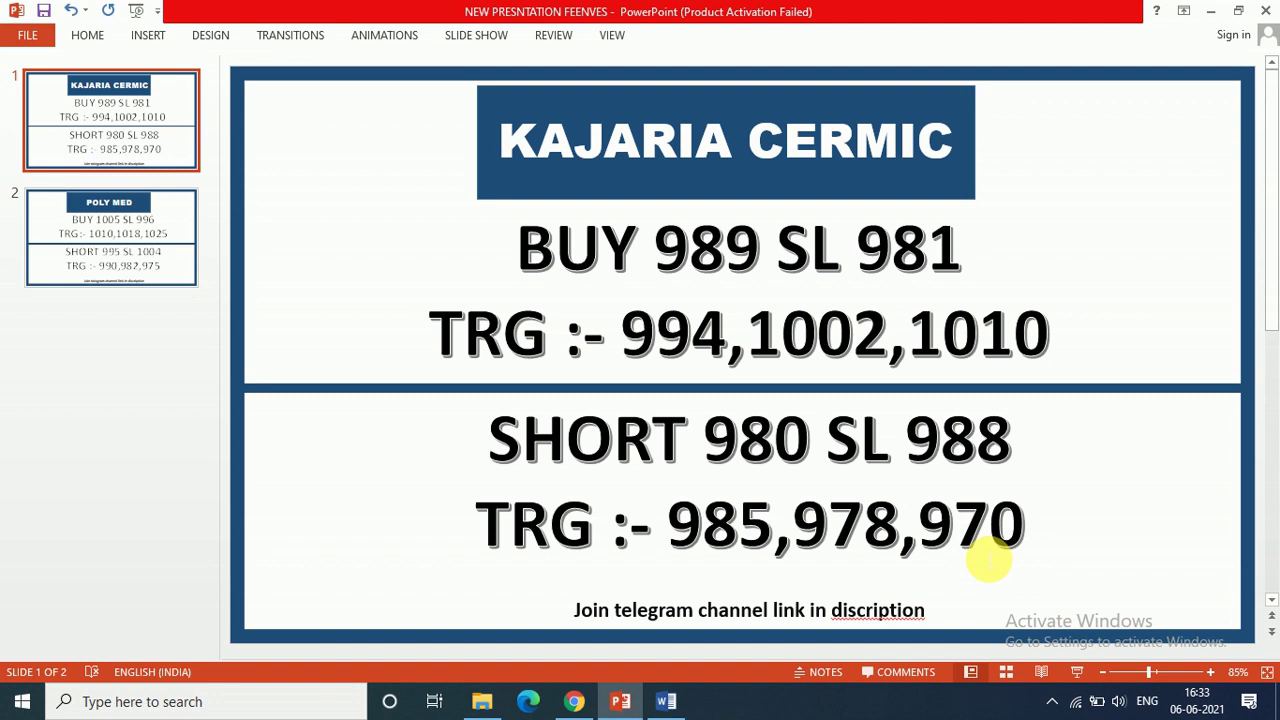
{"action": "left_click", "coordinate": [560, 703]}
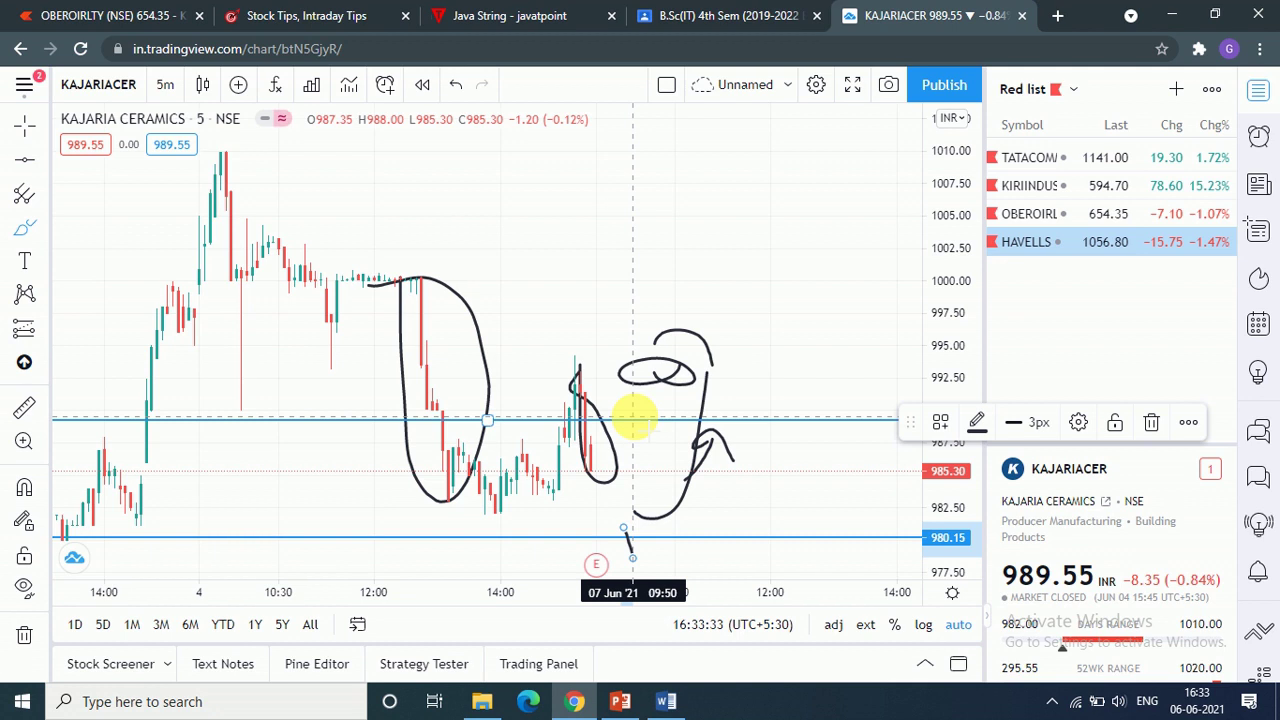
{"action": "left_click_drag", "start_coordinate": [737, 351], "coordinate": [828, 355]}
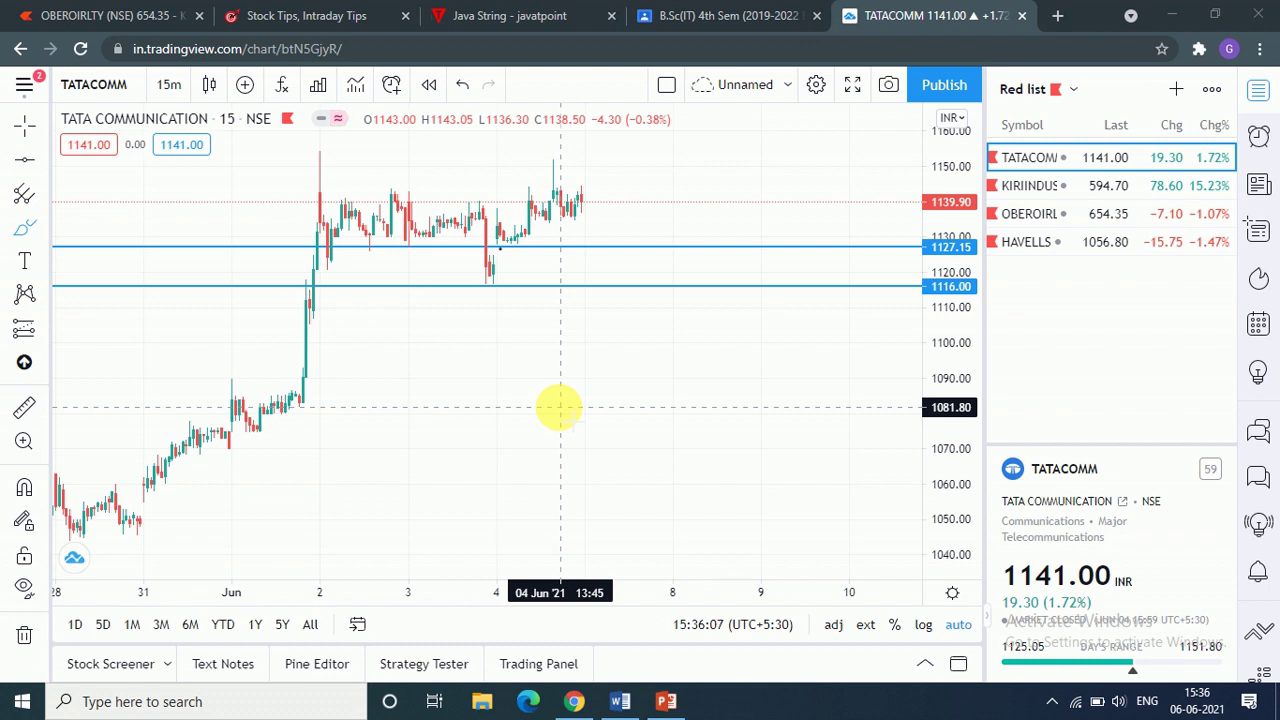
Step: Brush a large circle around the 4 June candles above the 1127.15 line on the TATACOMM chart
{"action": "mouse_move", "coordinate": [523, 537]}
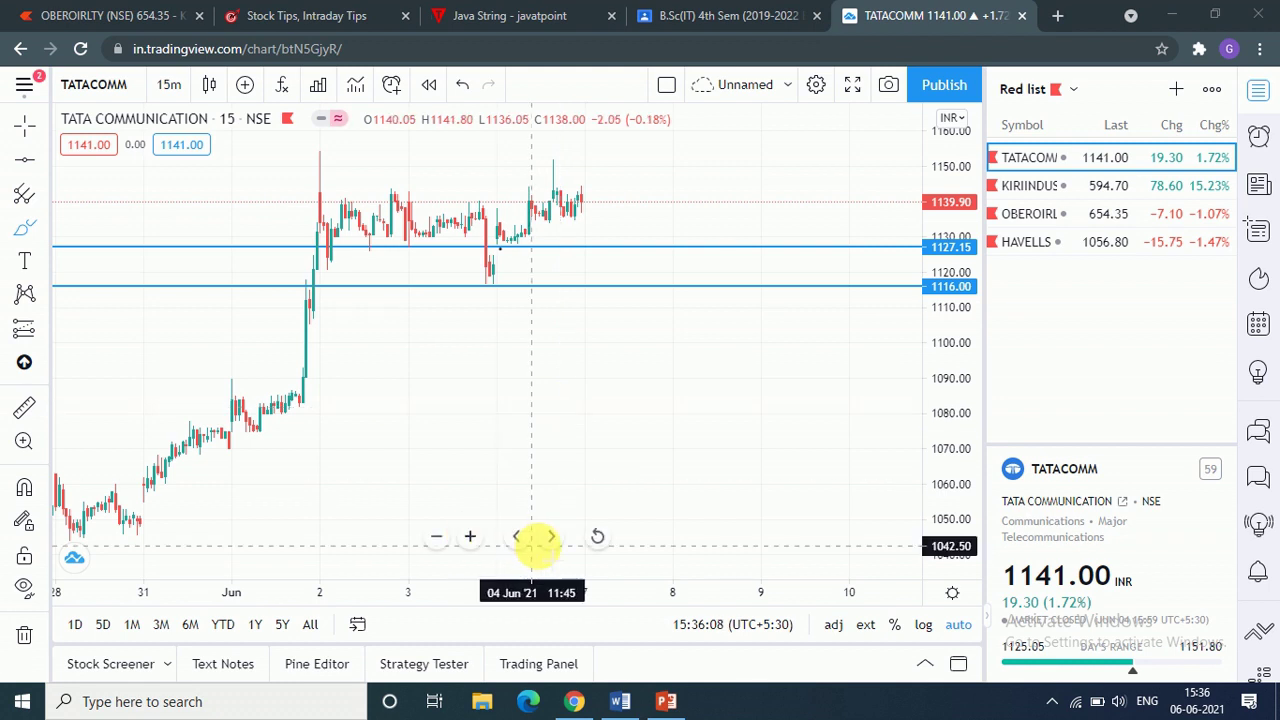
{"action": "left_click", "coordinate": [470, 537]}
{"action": "left_click", "coordinate": [470, 537]}
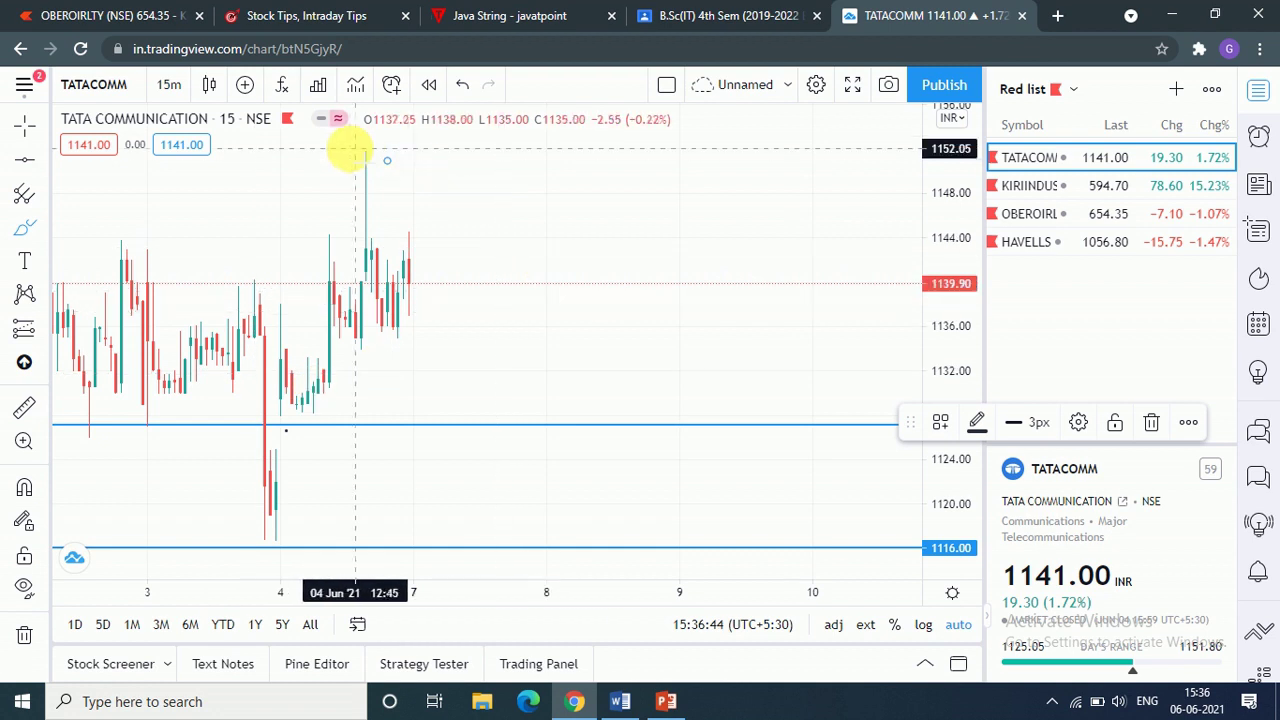
{"action": "left_click_drag", "start_coordinate": [345, 150], "coordinate": [228, 320]}
{"action": "mouse_move", "coordinate": [288, 368]}
{"action": "left_mouse_down"}
{"action": "mouse_move", "coordinate": [423, 189]}
{"action": "mouse_move", "coordinate": [337, 163]}
{"action": "left_mouse_up"}
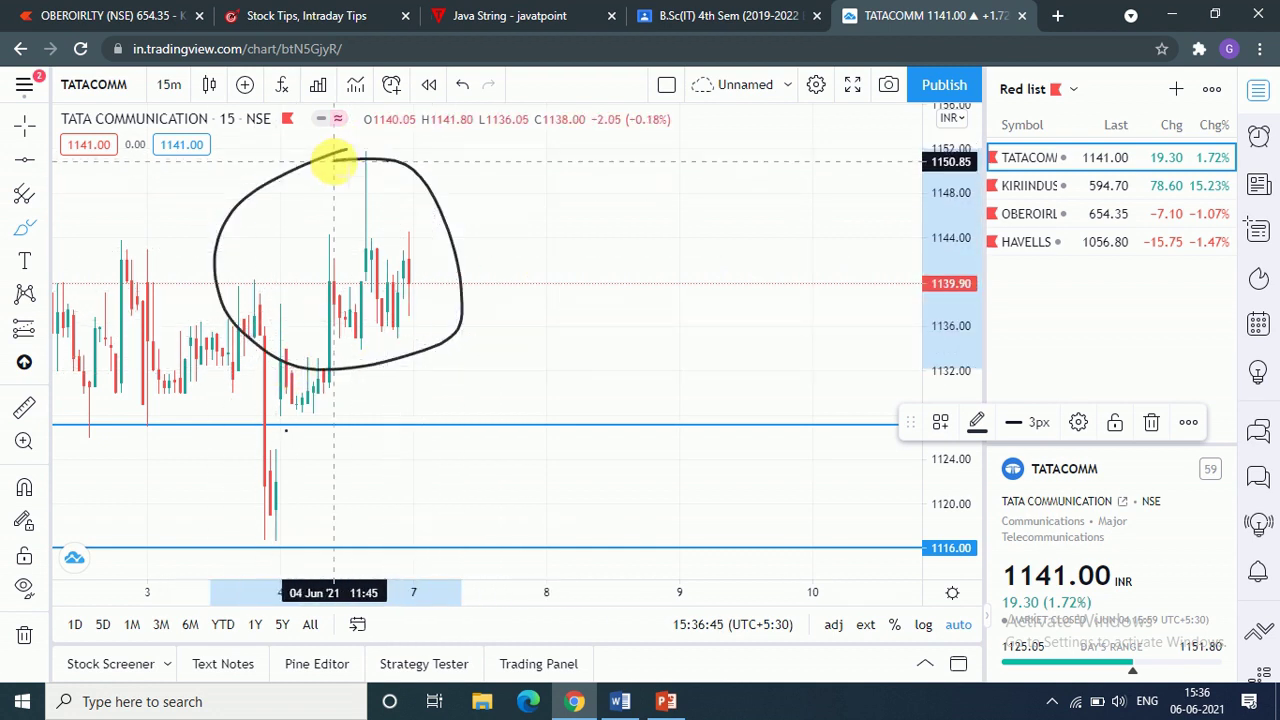
Step: Go through KIRIINDUS to the OBEROIRLTY chart in the Red list and circle its early 4 June peak and the sideways candles after it
{"action": "key", "text": "Down"}
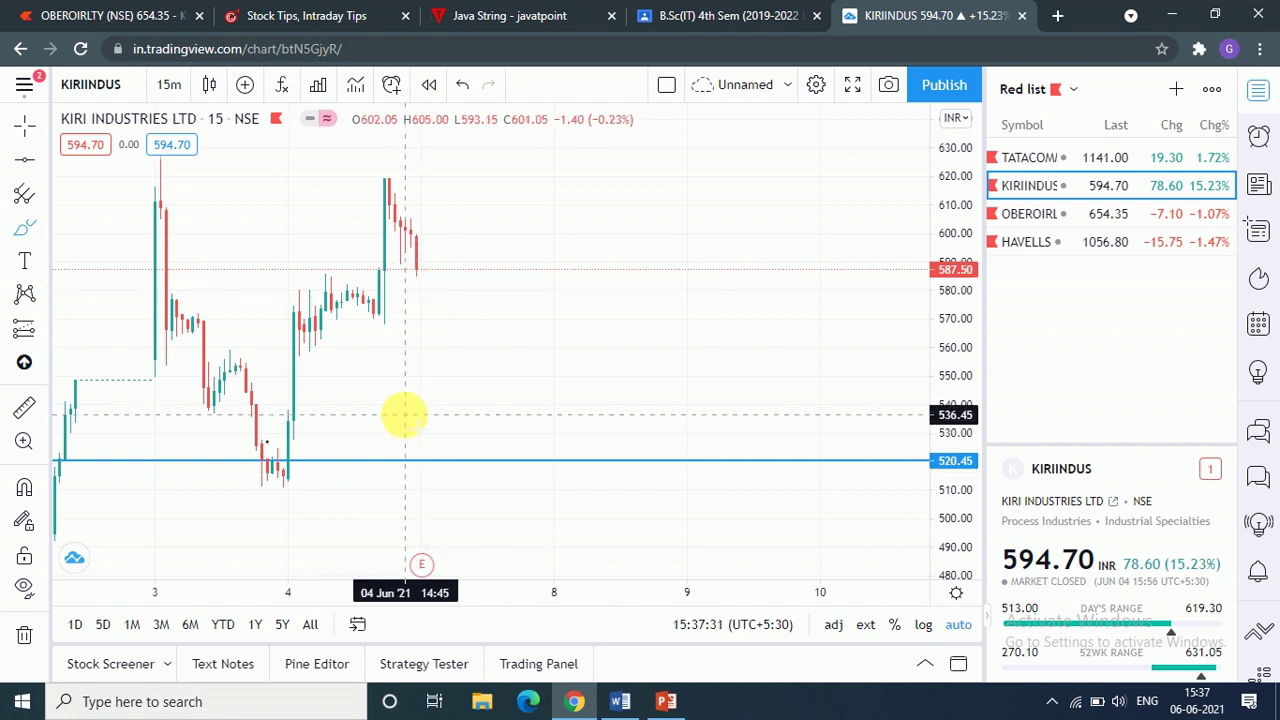
{"action": "left_click", "coordinate": [1024, 216]}
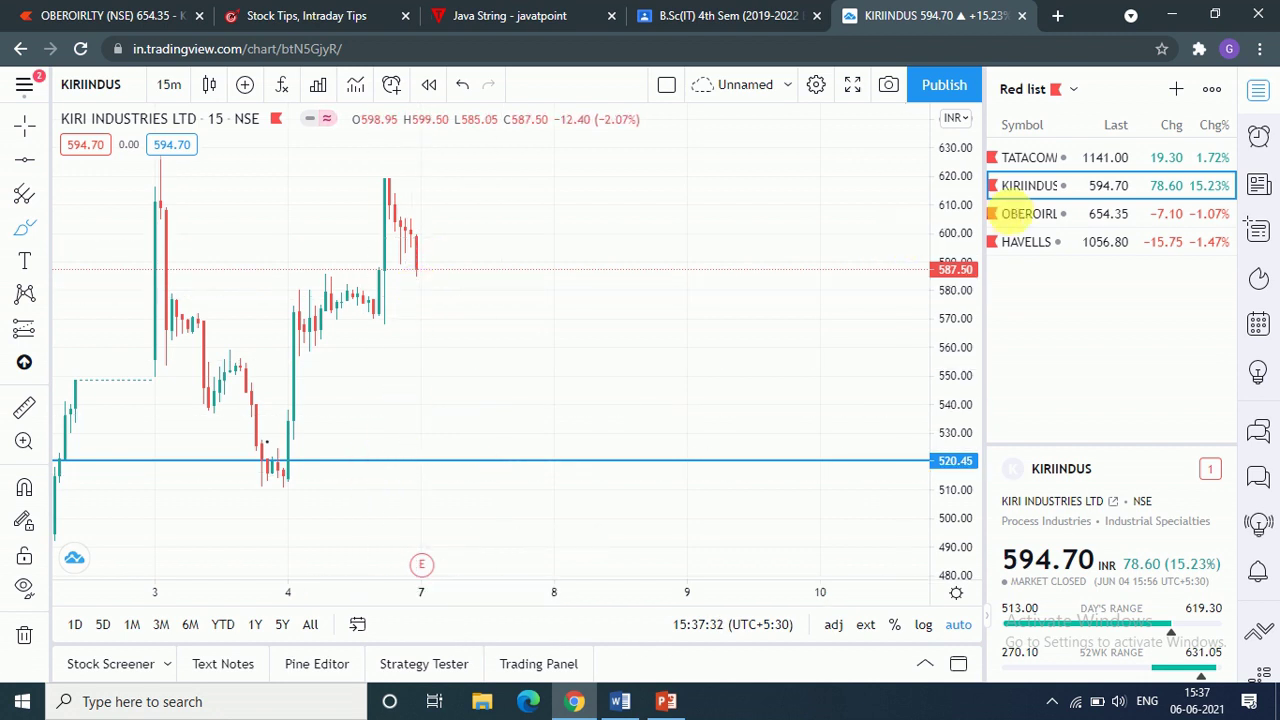
{"action": "left_click", "coordinate": [1025, 217]}
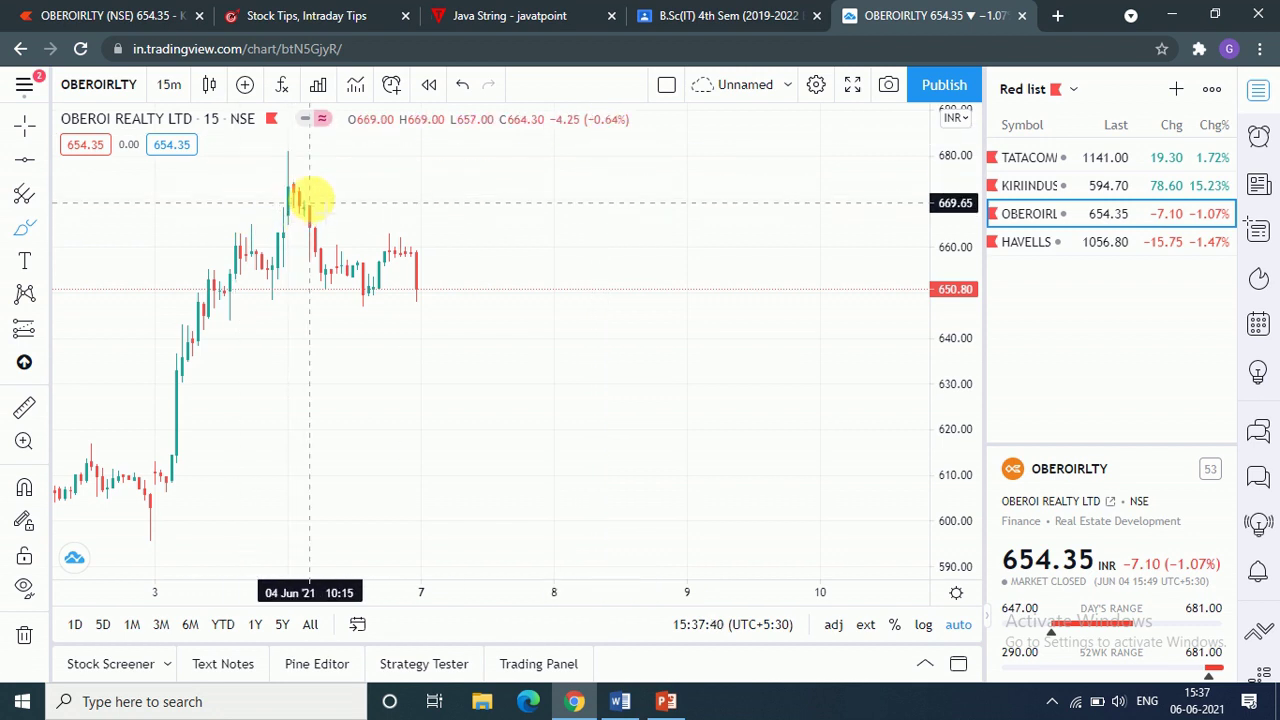
{"action": "mouse_move", "coordinate": [309, 200]}
{"action": "left_mouse_down"}
{"action": "mouse_move", "coordinate": [285, 152]}
{"action": "mouse_move", "coordinate": [268, 185]}
{"action": "mouse_move", "coordinate": [278, 210]}
{"action": "mouse_move", "coordinate": [315, 211]}
{"action": "mouse_move", "coordinate": [321, 187]}
{"action": "left_mouse_up"}
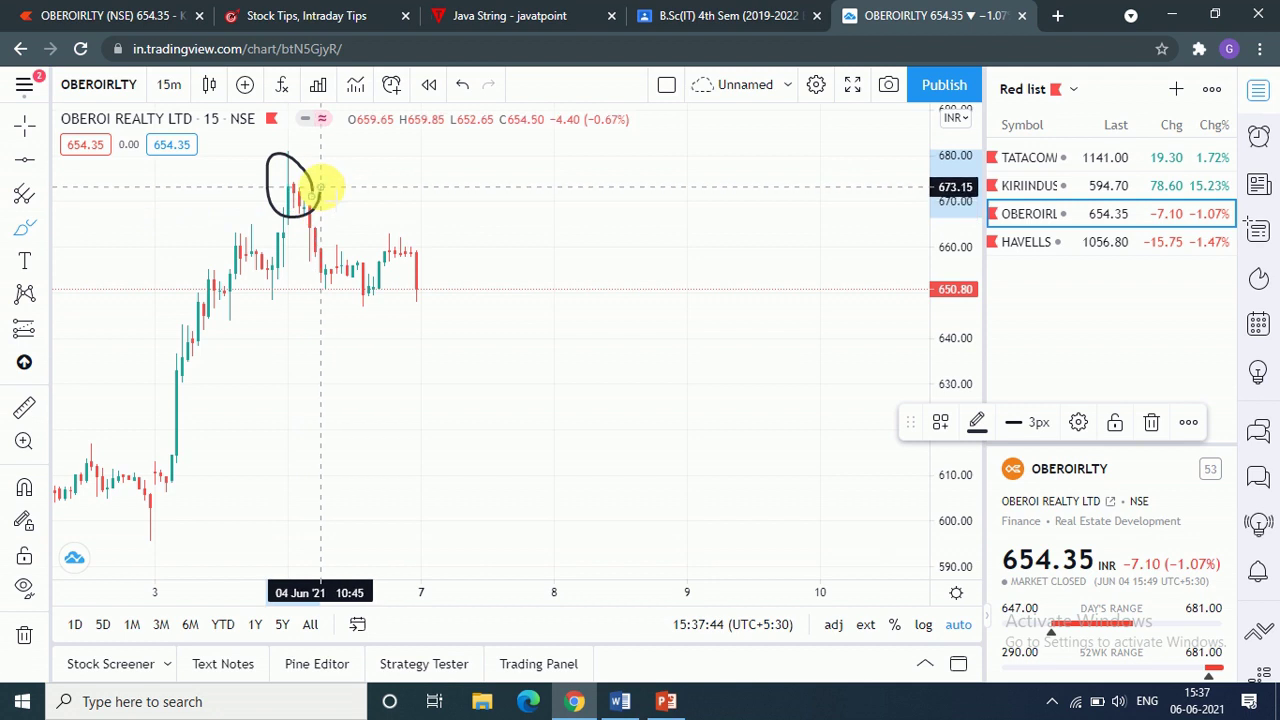
{"action": "mouse_move", "coordinate": [320, 277]}
{"action": "left_mouse_down"}
{"action": "mouse_move", "coordinate": [366, 309]}
{"action": "mouse_move", "coordinate": [427, 243]}
{"action": "mouse_move", "coordinate": [337, 282]}
{"action": "left_mouse_up"}
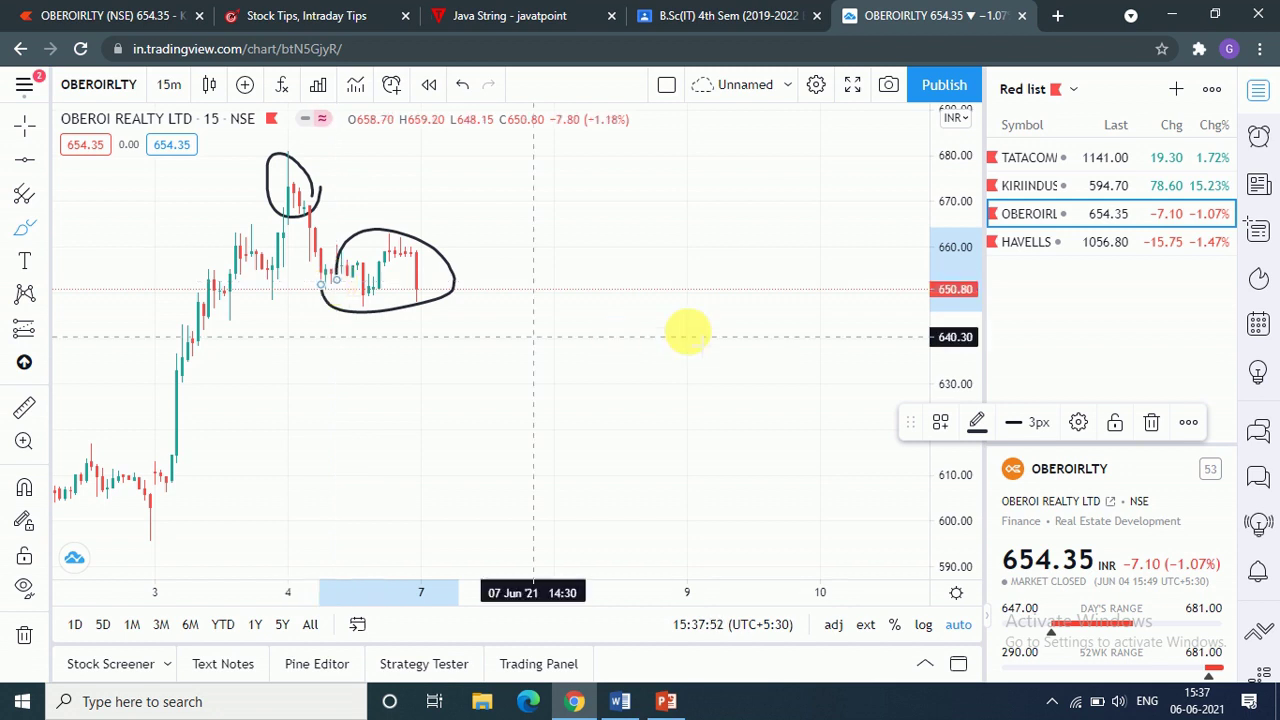
Step: Open the HAVELLS chart from the Red list and circle the sideways 4 June candles below the 1070.15 line
{"action": "left_click", "coordinate": [1077, 245]}
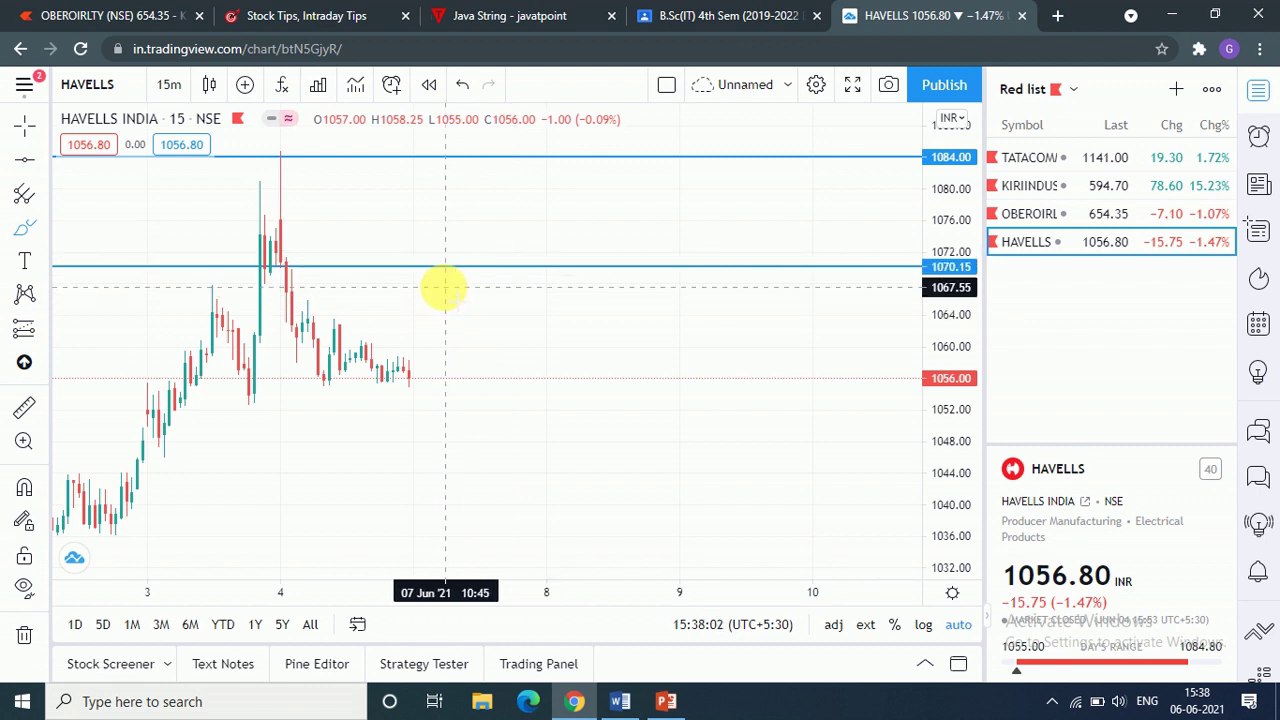
{"action": "left_click", "coordinate": [429, 266]}
{"action": "left_click_drag", "start_coordinate": [429, 266], "coordinate": [349, 267]}
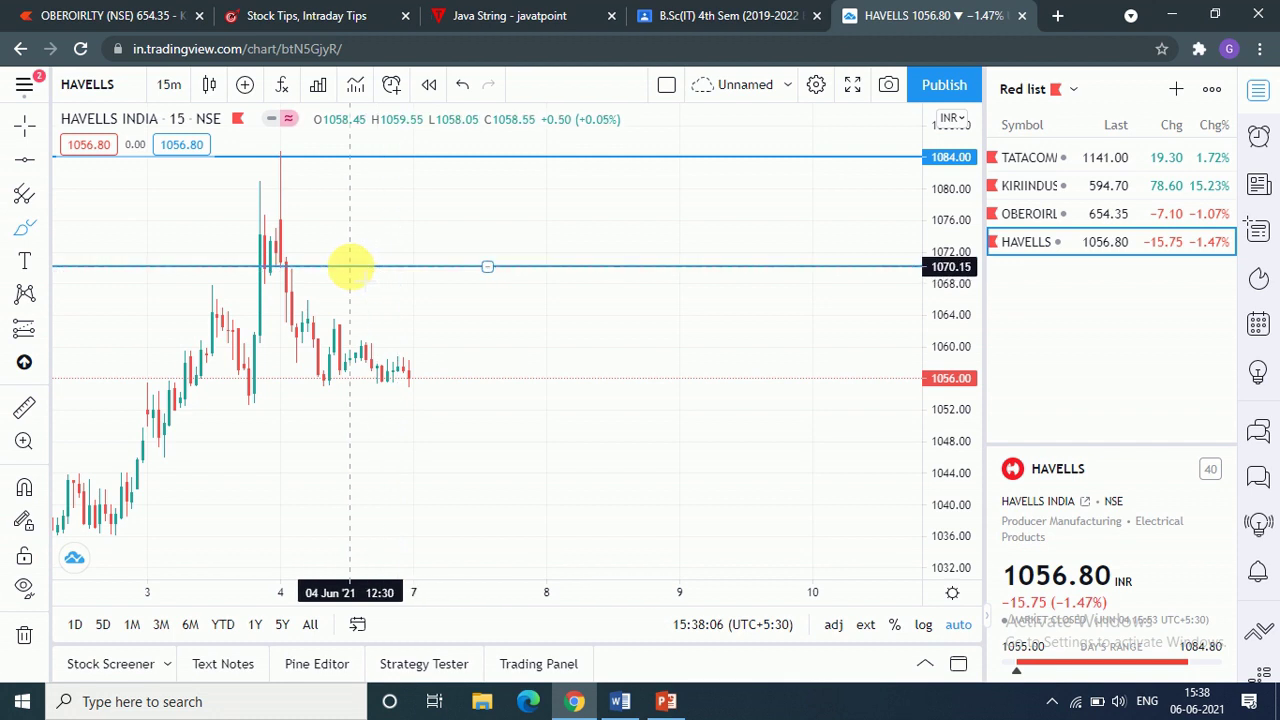
{"action": "mouse_move", "coordinate": [345, 385]}
{"action": "left_mouse_down"}
{"action": "mouse_move", "coordinate": [286, 357]}
{"action": "mouse_move", "coordinate": [400, 363]}
{"action": "mouse_move", "coordinate": [306, 420]}
{"action": "mouse_move", "coordinate": [310, 385]}
{"action": "left_mouse_up"}
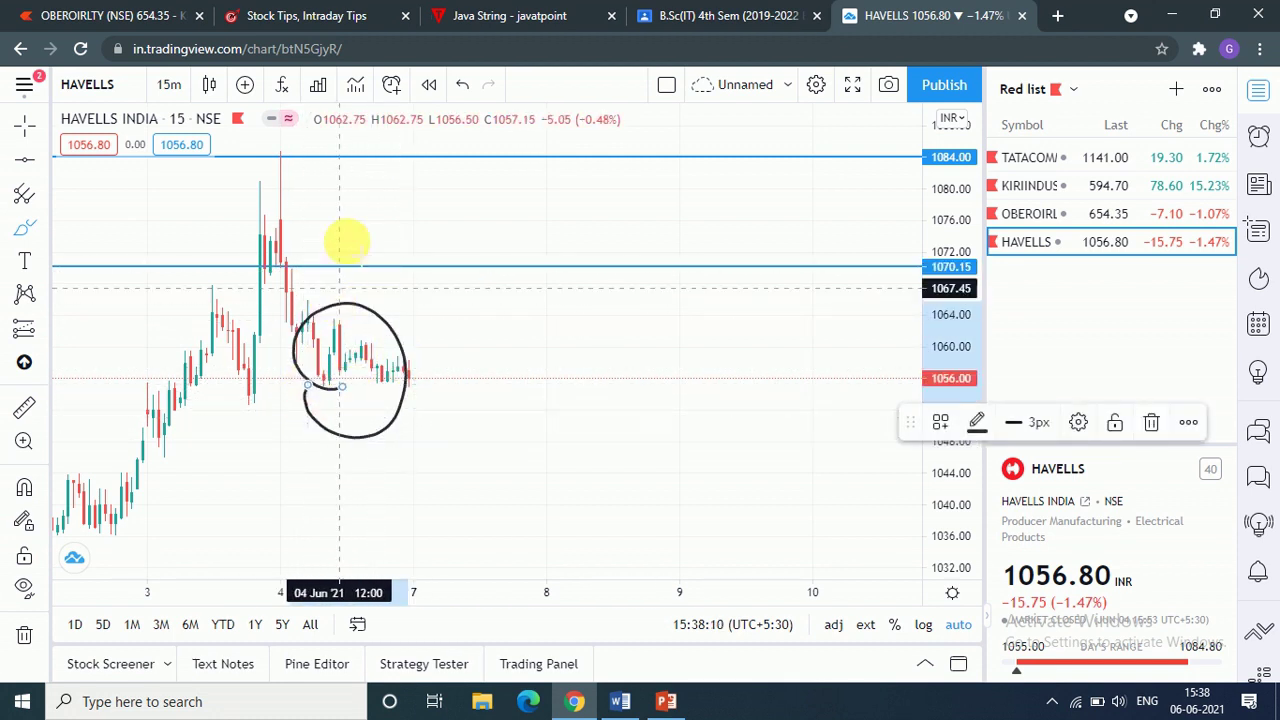
{"action": "left_click_drag", "start_coordinate": [343, 156], "coordinate": [271, 160]}
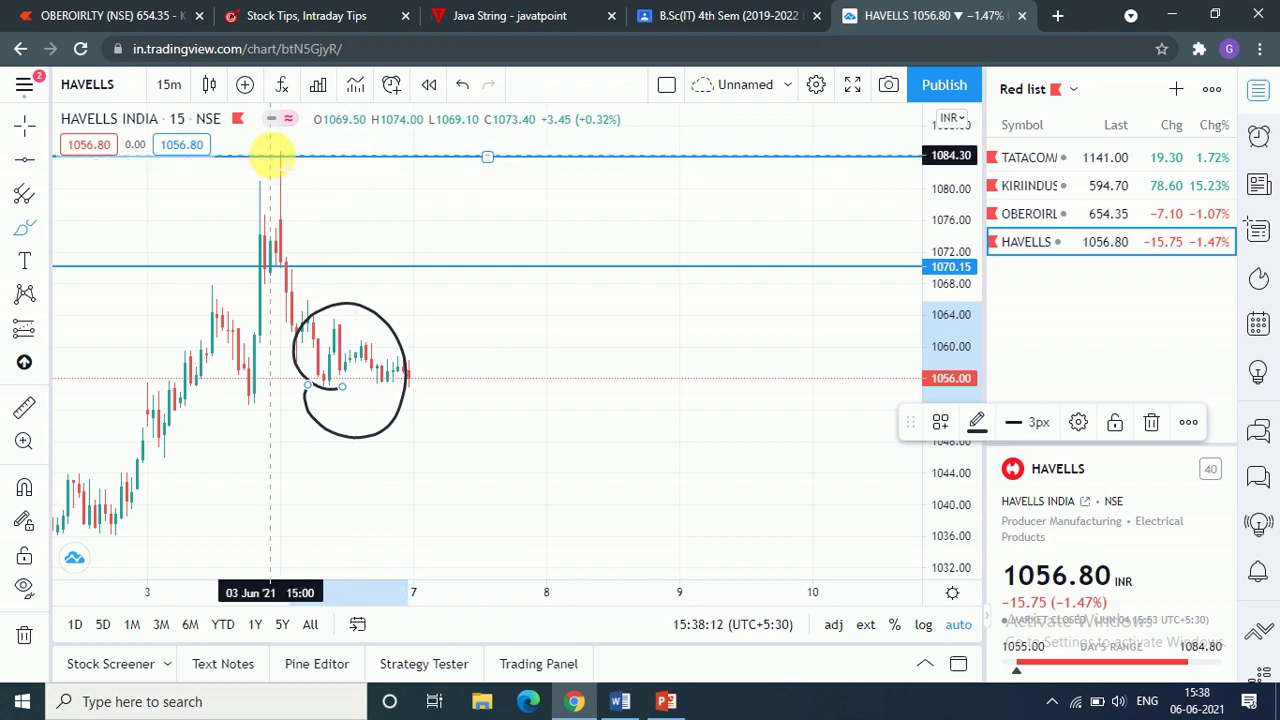
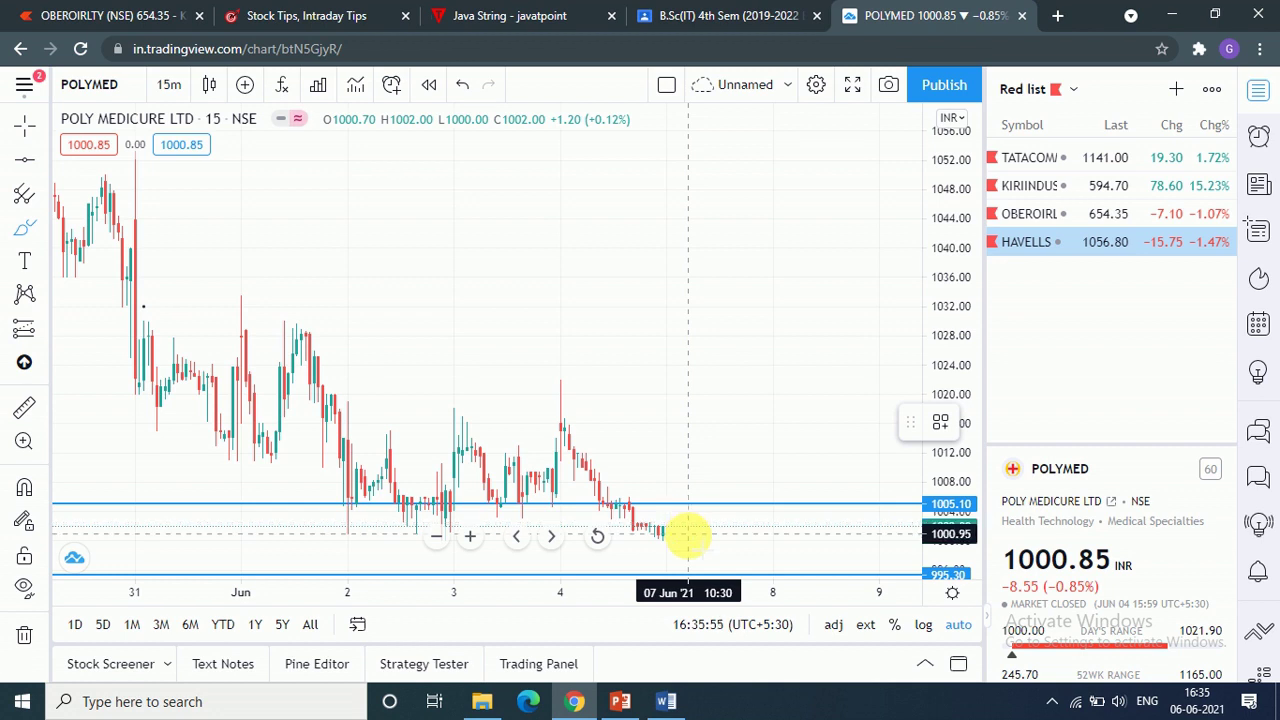
Step: Brush an upward stroke through the 1005.10 line and a downward stroke to the 995.30 line after the last POLYMED candle
{"action": "left_click_drag", "start_coordinate": [694, 533], "coordinate": [705, 490]}
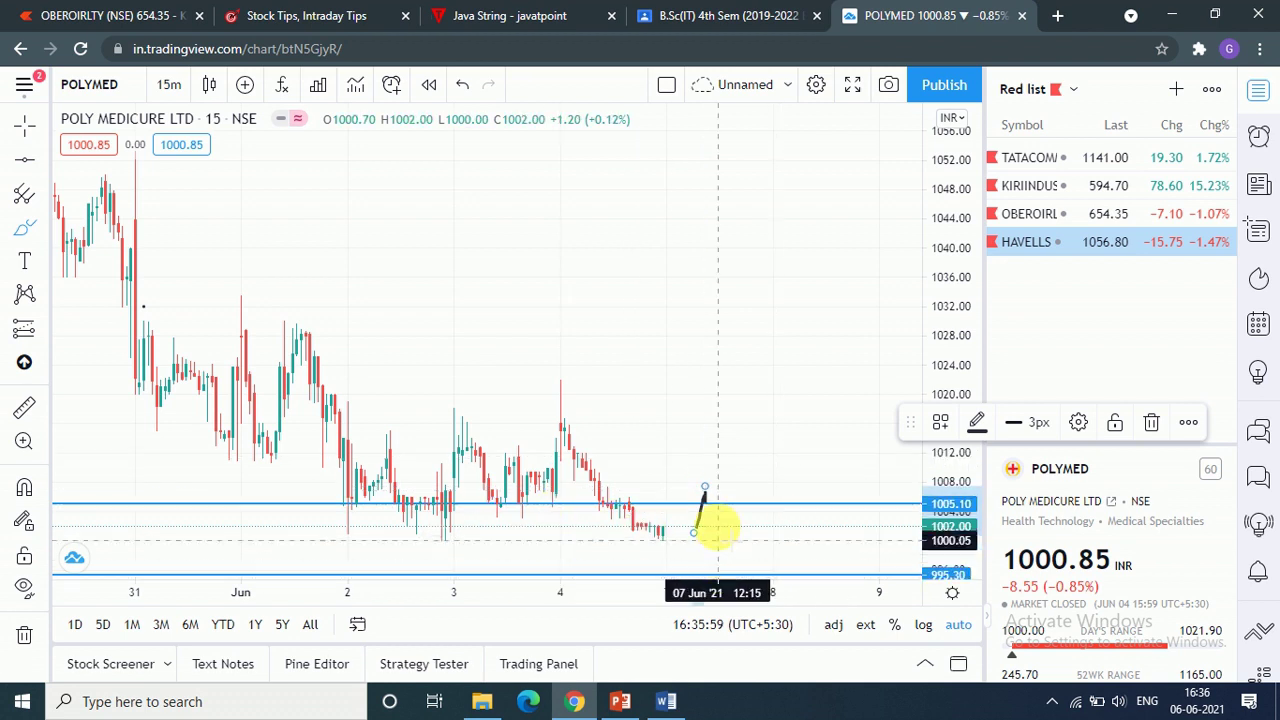
{"action": "left_click_drag", "start_coordinate": [716, 537], "coordinate": [727, 560]}
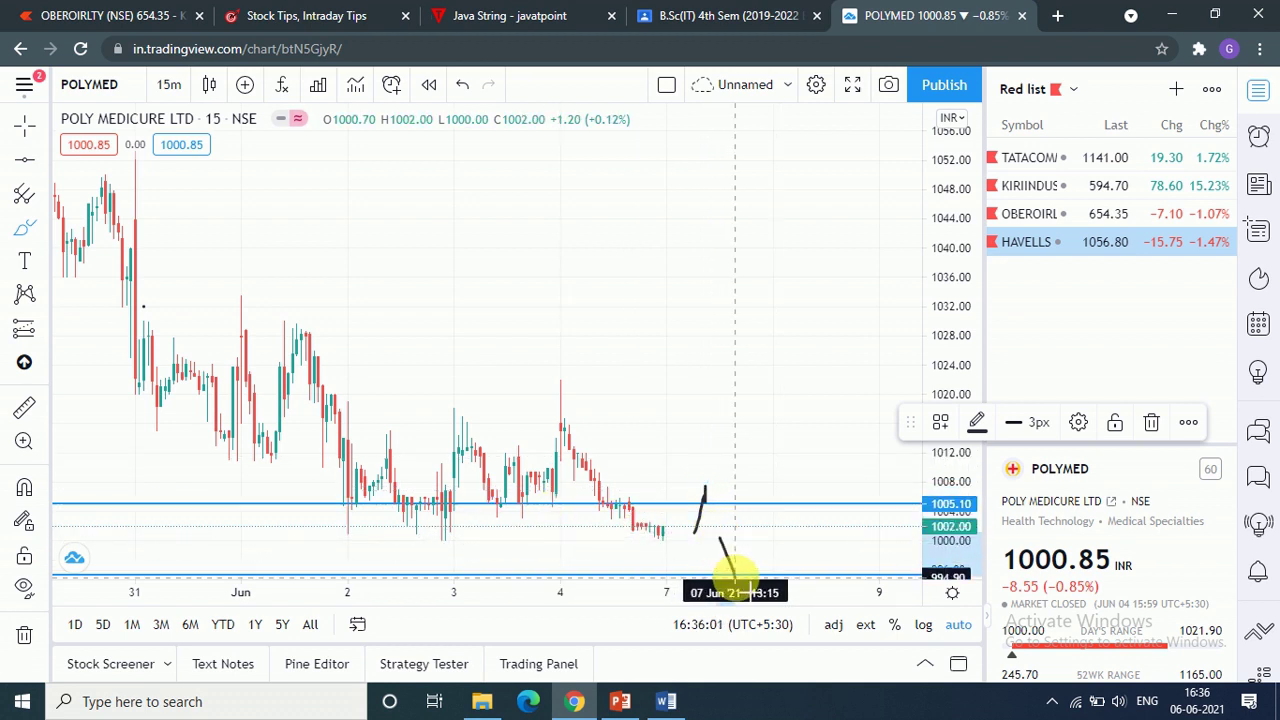
{"action": "mouse_move", "coordinate": [471, 531]}
{"action": "left_click", "coordinate": [436, 541]}
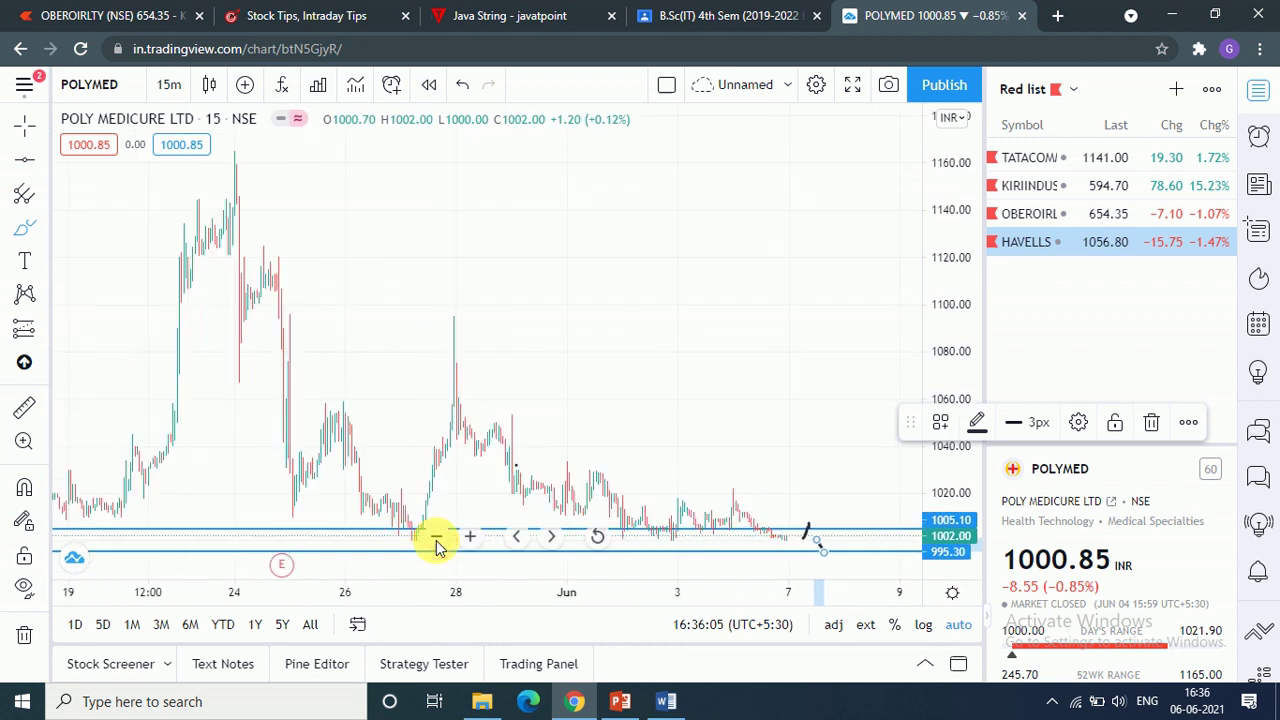
{"action": "left_click", "coordinate": [436, 541]}
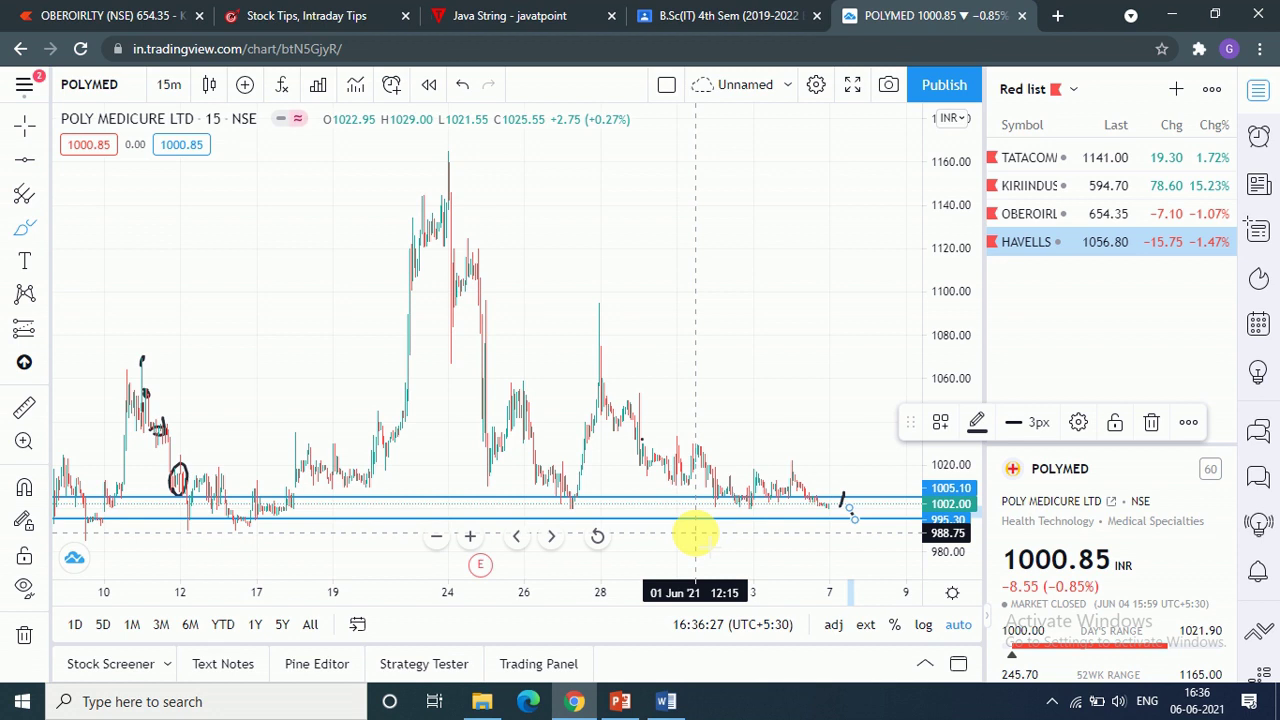
Step: Circle the last few POLYMED candles below the 1005.10 line and brush a large arc from them over the blank area ahead
{"action": "left_click", "coordinate": [470, 537]}
{"action": "left_click", "coordinate": [470, 537]}
{"action": "left_click", "coordinate": [470, 537]}
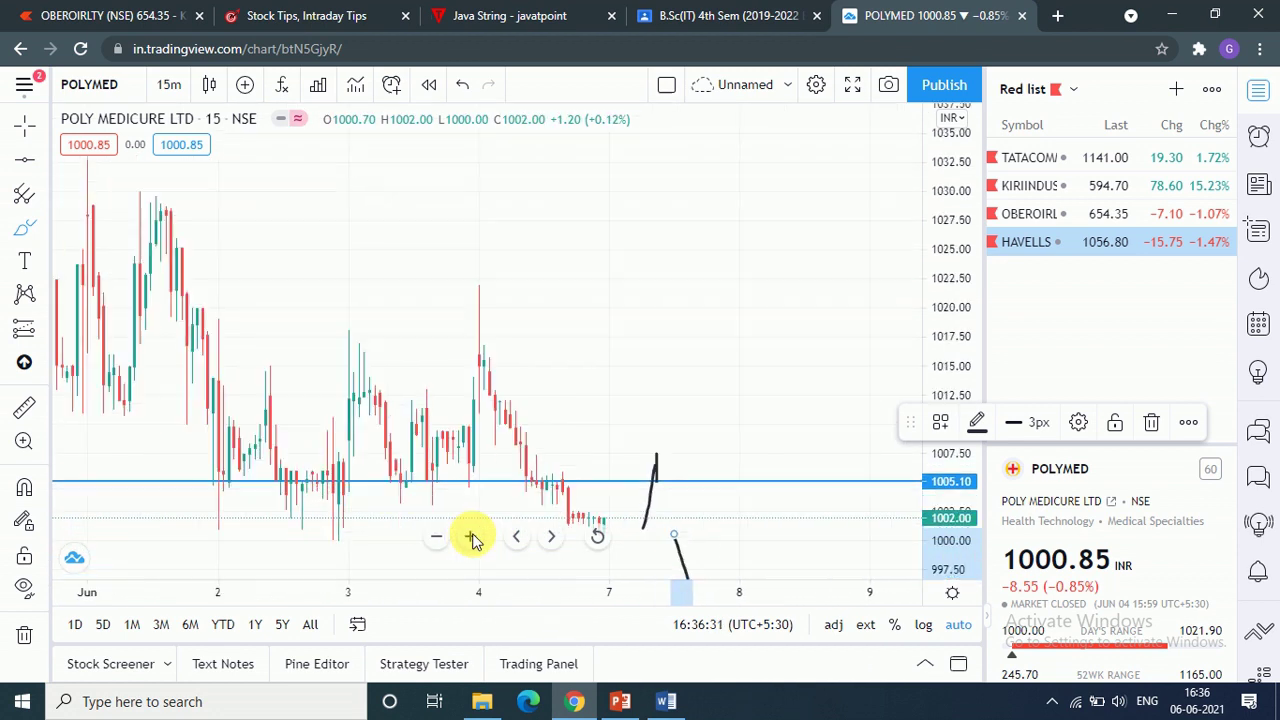
{"action": "left_click", "coordinate": [470, 537]}
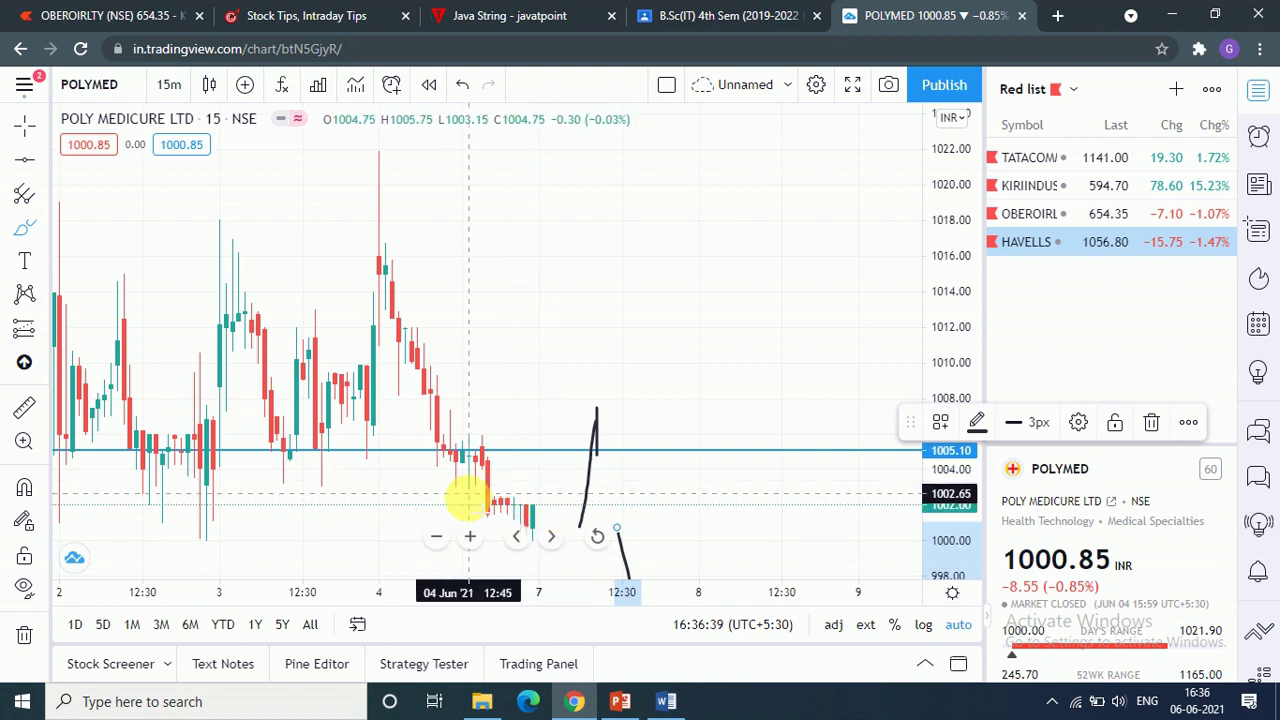
{"action": "mouse_move", "coordinate": [483, 500]}
{"action": "left_mouse_down"}
{"action": "mouse_move", "coordinate": [496, 524]}
{"action": "mouse_move", "coordinate": [530, 525]}
{"action": "mouse_move", "coordinate": [558, 495]}
{"action": "mouse_move", "coordinate": [475, 498]}
{"action": "left_mouse_up"}
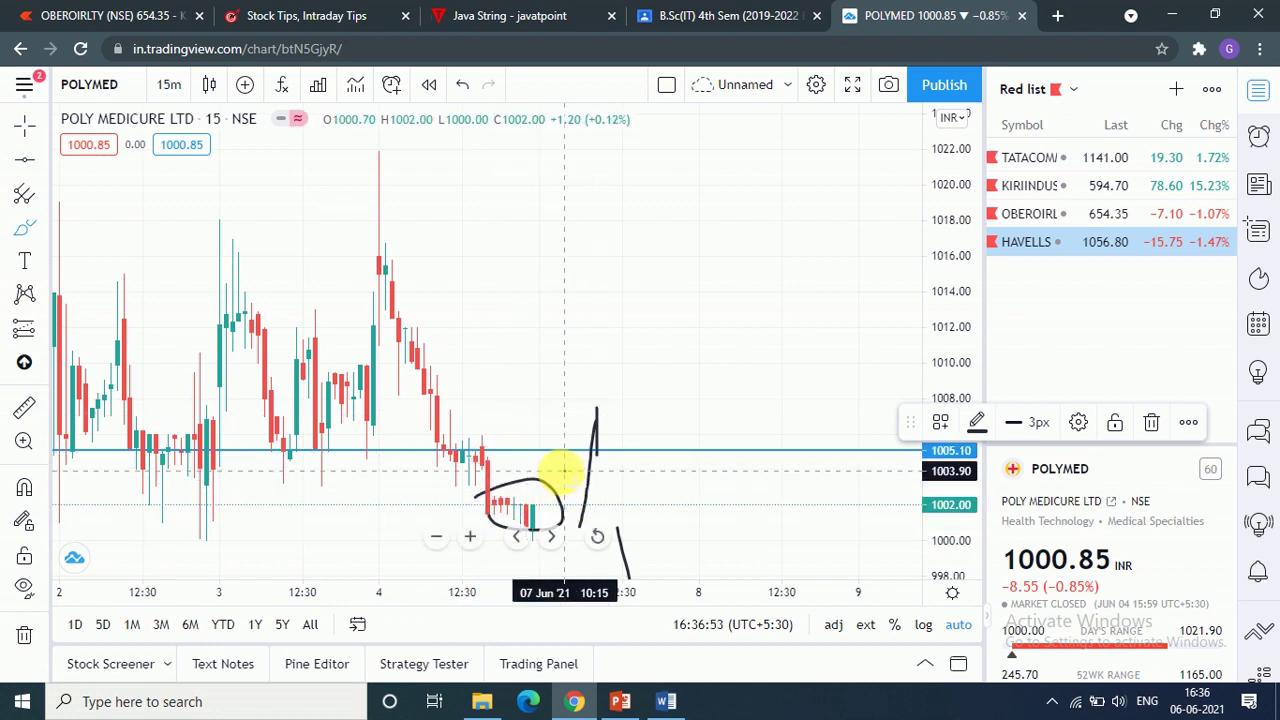
{"action": "mouse_move", "coordinate": [558, 478]}
{"action": "left_mouse_down"}
{"action": "mouse_move", "coordinate": [603, 332]}
{"action": "mouse_move", "coordinate": [771, 394]}
{"action": "mouse_move", "coordinate": [764, 456]}
{"action": "left_mouse_up"}
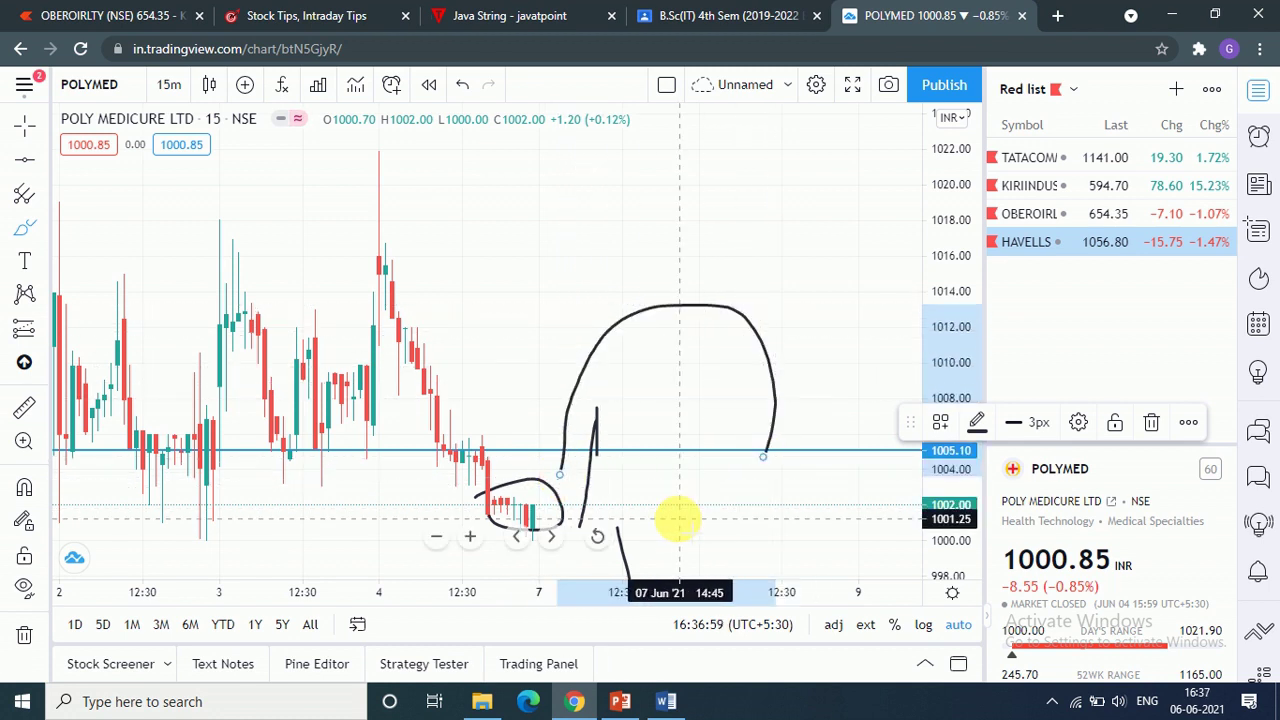
Step: Switch to PowerPoint to review the POLY MED slide with its buy and short levels
{"action": "left_click", "coordinate": [620, 701]}
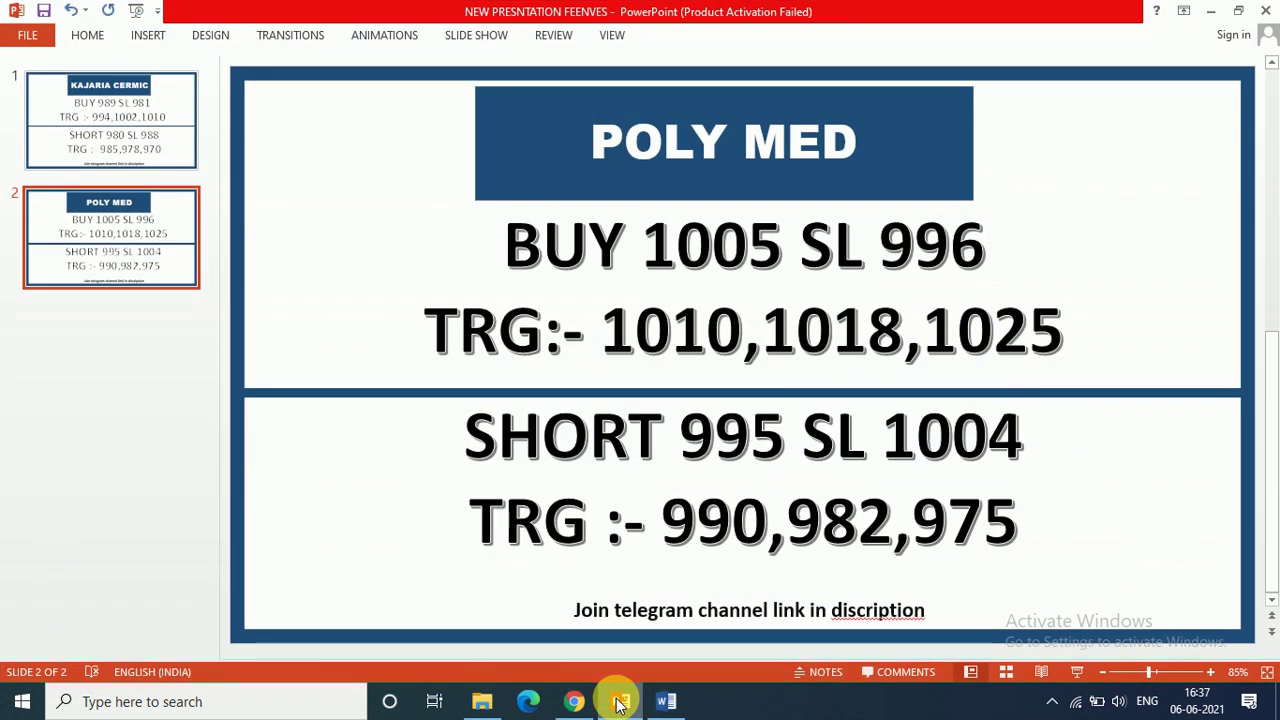